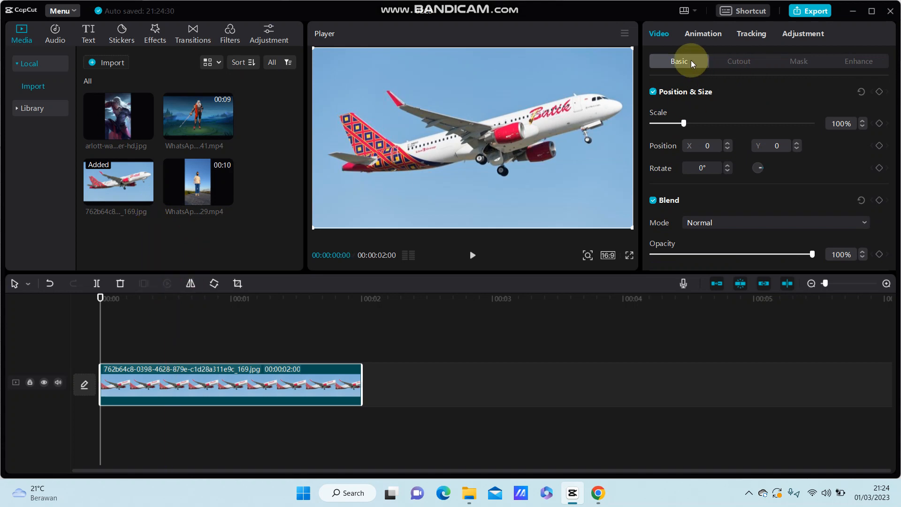
{"action": "scroll", "coordinate": [719, 163], "scroll_direction": "down", "scroll_amount": 5}
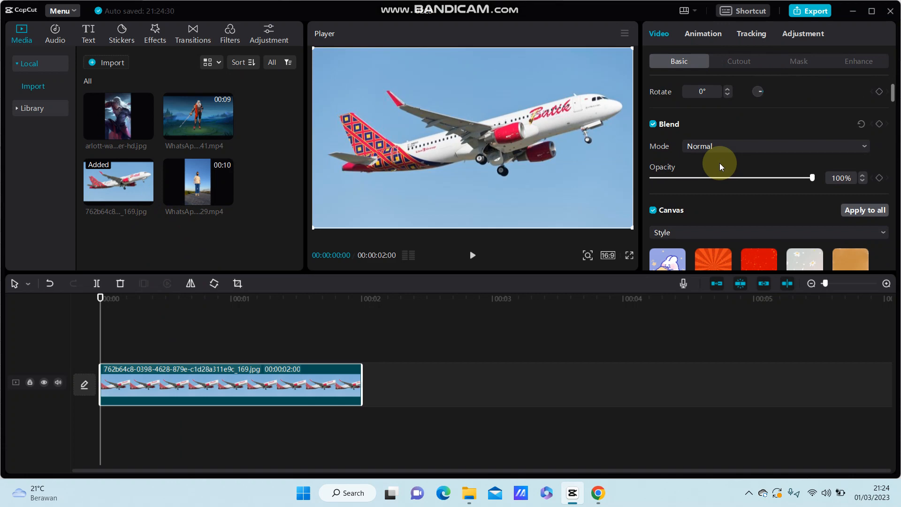
{"action": "scroll", "coordinate": [719, 162], "scroll_direction": "down", "scroll_amount": 3}
{"action": "scroll", "coordinate": [720, 163], "scroll_direction": "up", "scroll_amount": 3}
{"action": "scroll", "coordinate": [719, 163], "scroll_direction": "up", "scroll_amount": 2}
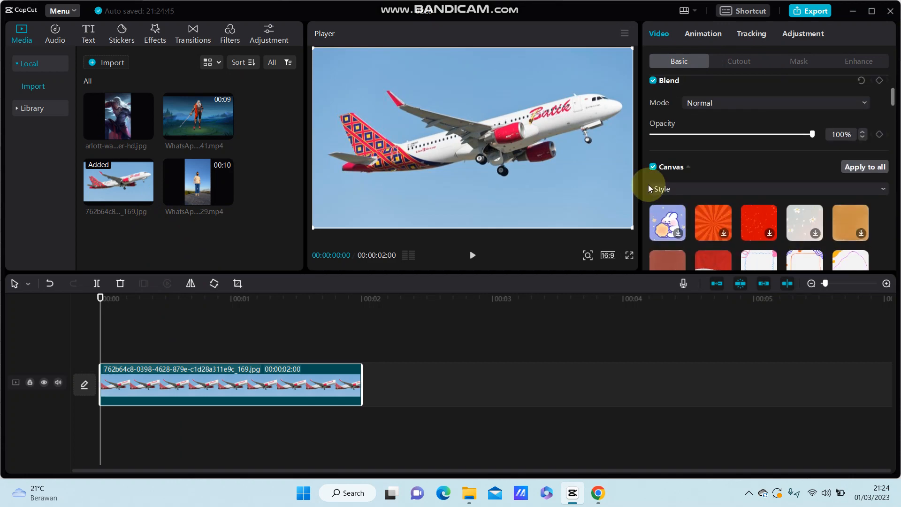
{"action": "scroll", "coordinate": [648, 185], "scroll_direction": "up", "scroll_amount": 1}
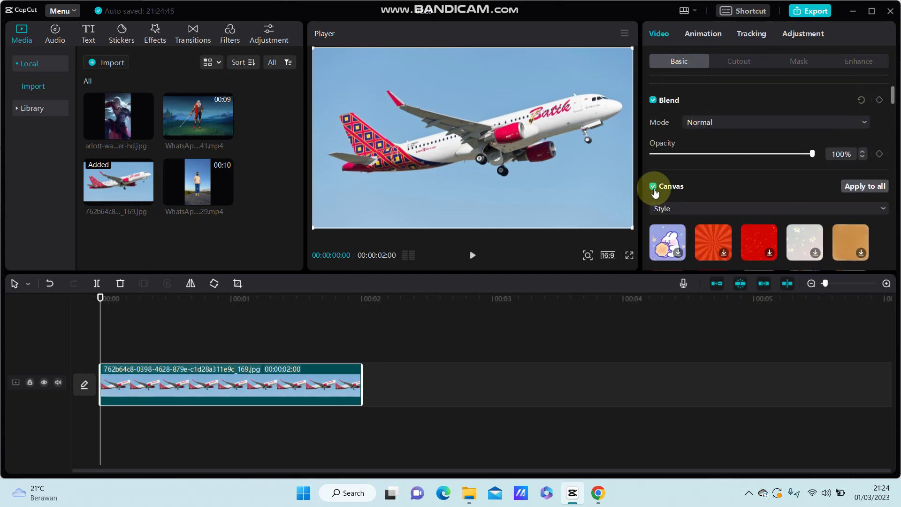
{"action": "left_click", "coordinate": [709, 209]}
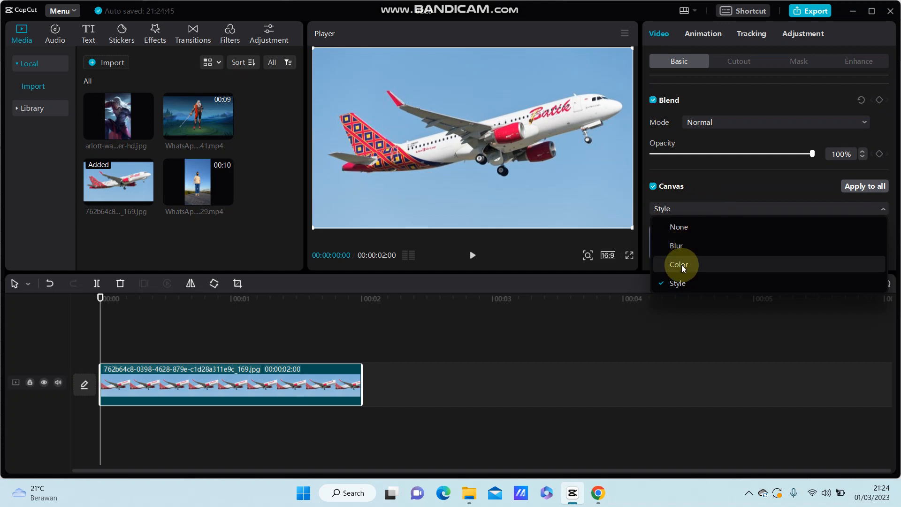
{"action": "left_click", "coordinate": [688, 283]}
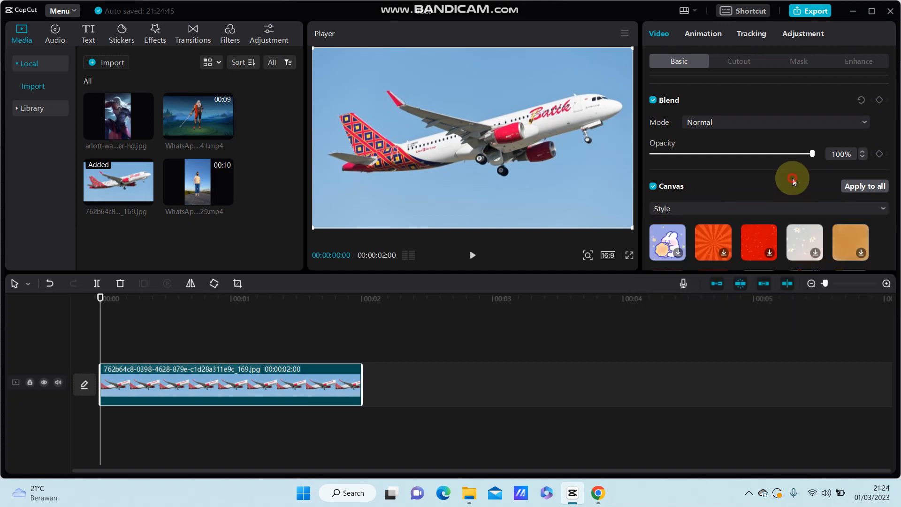
{"action": "scroll", "coordinate": [744, 243], "scroll_direction": "down", "scroll_amount": 6}
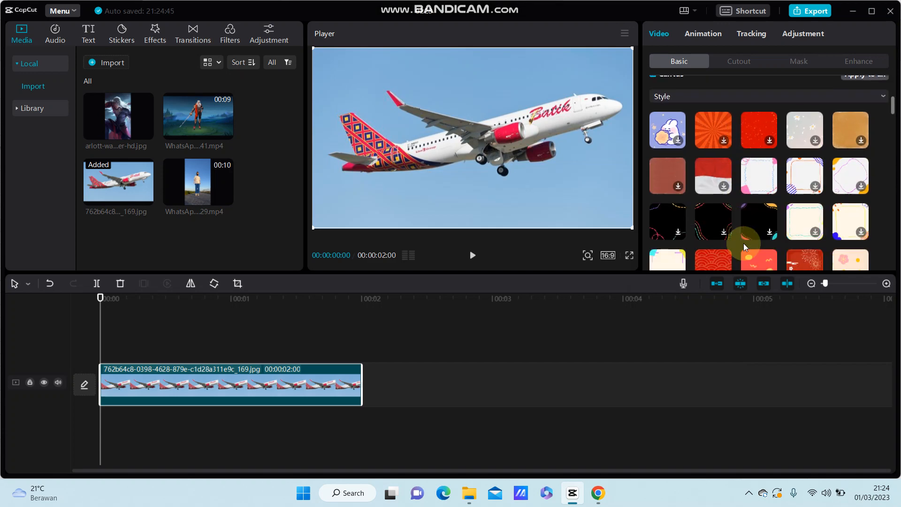
{"action": "scroll", "coordinate": [744, 243], "scroll_direction": "down", "scroll_amount": 4}
{"action": "scroll", "coordinate": [744, 243], "scroll_direction": "down", "scroll_amount": 4}
{"action": "scroll", "coordinate": [744, 243], "scroll_direction": "down", "scroll_amount": 2}
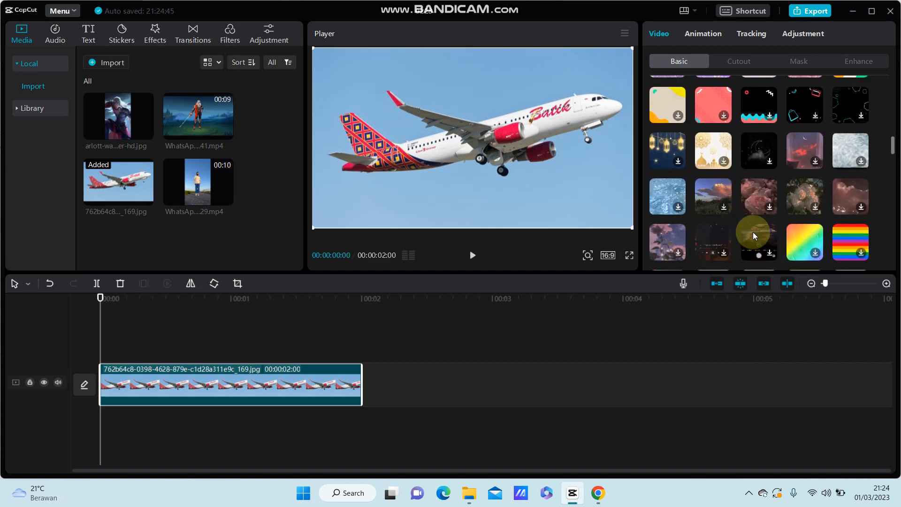
{"action": "scroll", "coordinate": [759, 227], "scroll_direction": "down", "scroll_amount": 3}
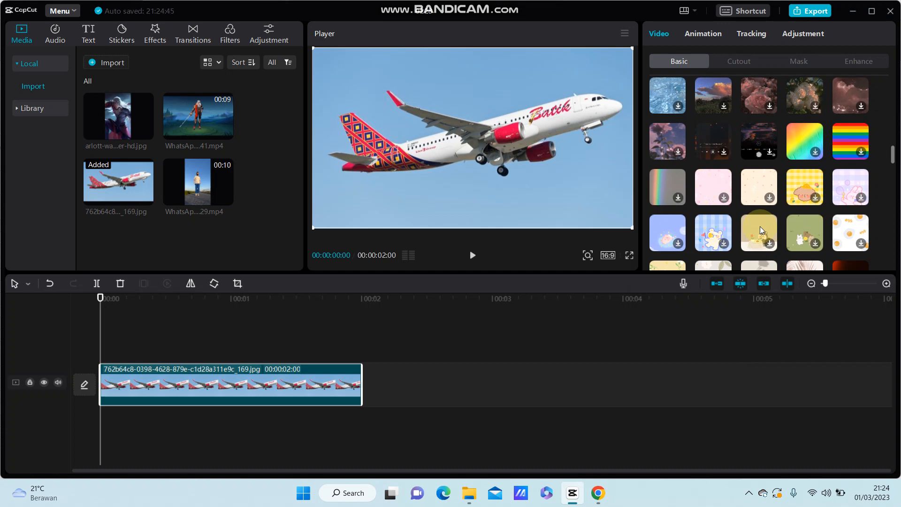
{"action": "scroll", "coordinate": [759, 227], "scroll_direction": "down", "scroll_amount": 2}
{"action": "scroll", "coordinate": [760, 226], "scroll_direction": "down", "scroll_amount": 2}
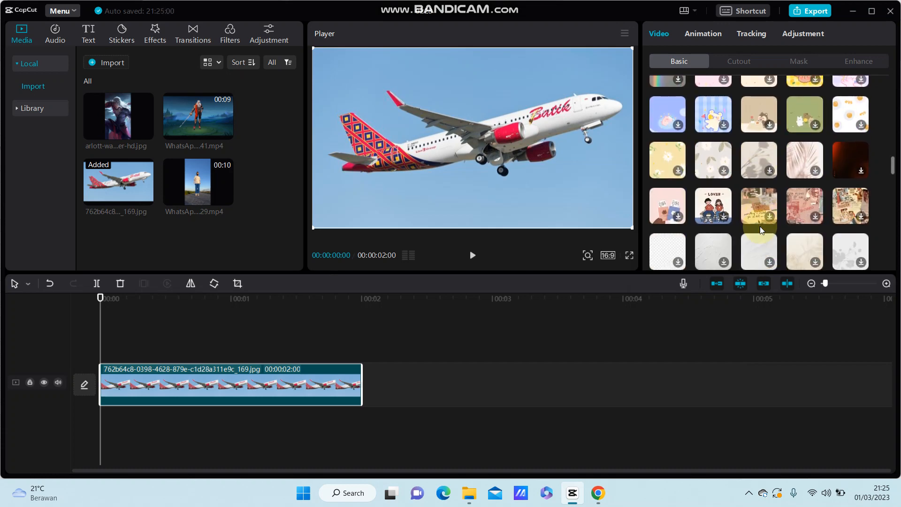
{"action": "scroll", "coordinate": [760, 226], "scroll_direction": "down", "scroll_amount": 2}
{"action": "scroll", "coordinate": [760, 226], "scroll_direction": "down", "scroll_amount": 2}
{"action": "scroll", "coordinate": [759, 226], "scroll_direction": "down", "scroll_amount": 2}
{"action": "scroll", "coordinate": [759, 225], "scroll_direction": "down", "scroll_amount": 3}
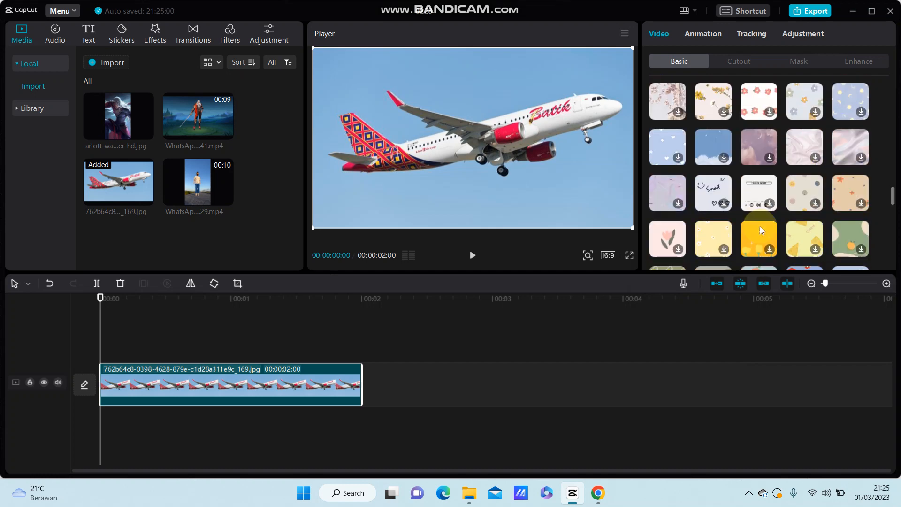
{"action": "scroll", "coordinate": [760, 226], "scroll_direction": "down", "scroll_amount": 3}
{"action": "scroll", "coordinate": [760, 226], "scroll_direction": "down", "scroll_amount": 1}
{"action": "scroll", "coordinate": [760, 225], "scroll_direction": "down", "scroll_amount": 3}
{"action": "scroll", "coordinate": [760, 226], "scroll_direction": "down", "scroll_amount": 3}
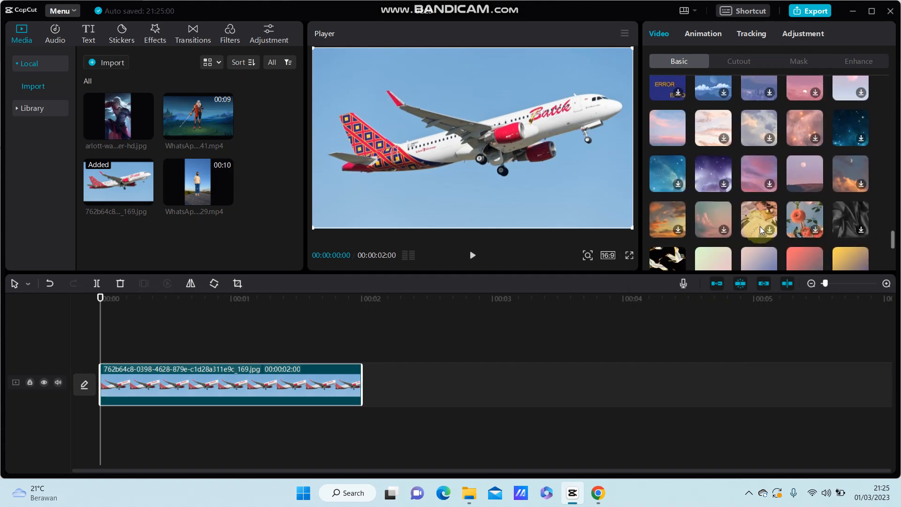
{"action": "scroll", "coordinate": [759, 226], "scroll_direction": "down", "scroll_amount": 2}
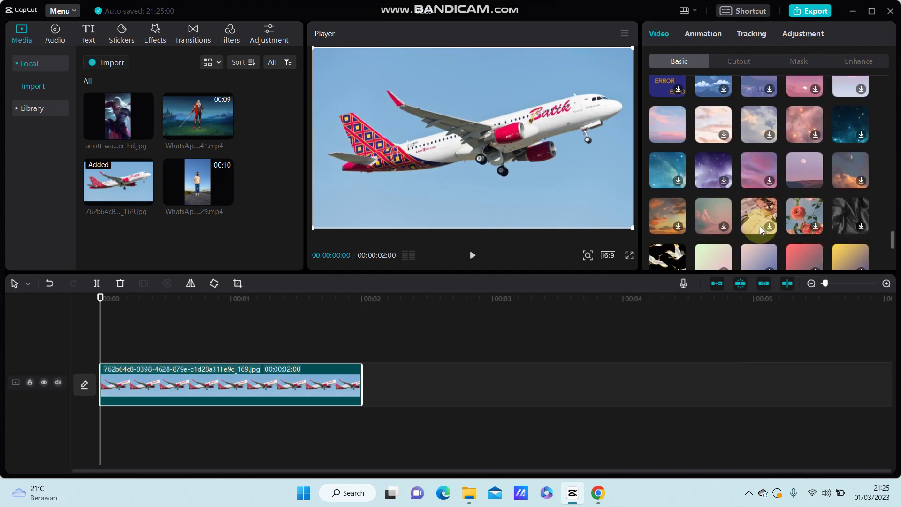
Apply the pink moonlit sky canvas style as the clip's background.
{"action": "left_click", "coordinate": [809, 171]}
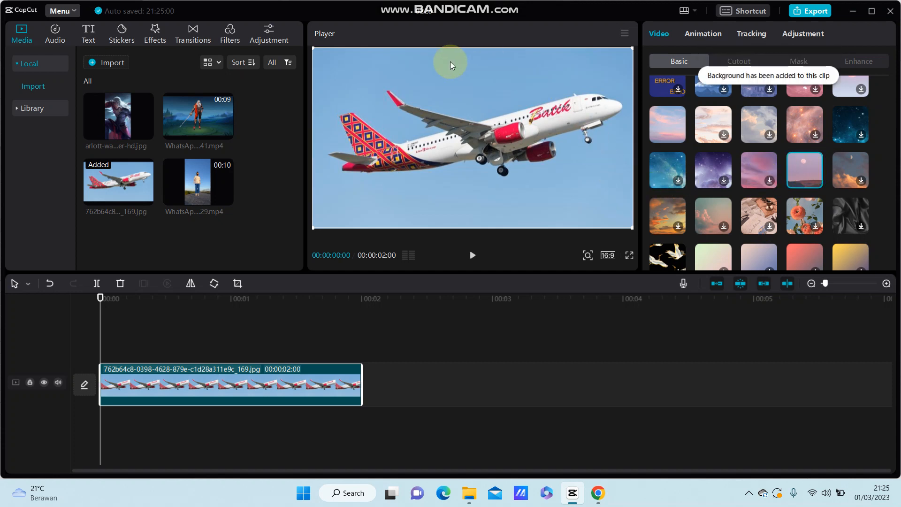
Enable Chroma key in Cutout and sample the blue sky as the colour to remove.
{"action": "left_click", "coordinate": [729, 63]}
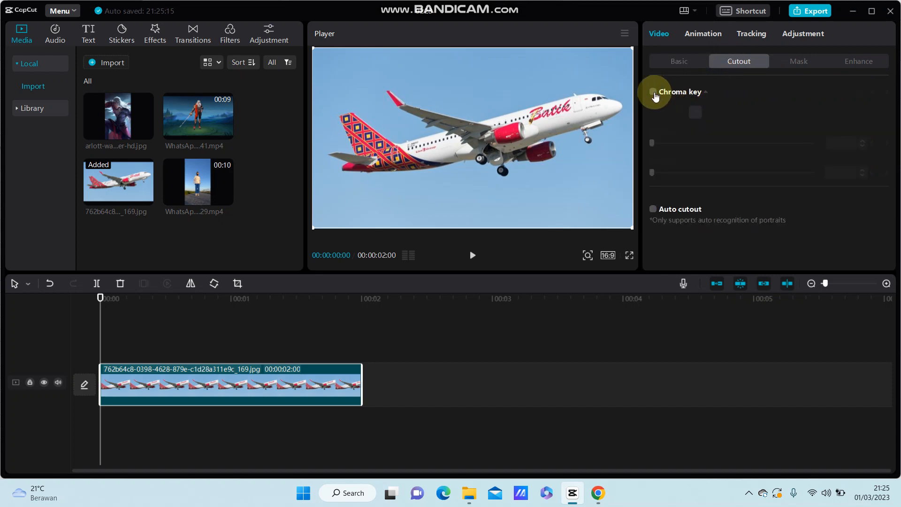
{"action": "left_click", "coordinate": [654, 92]}
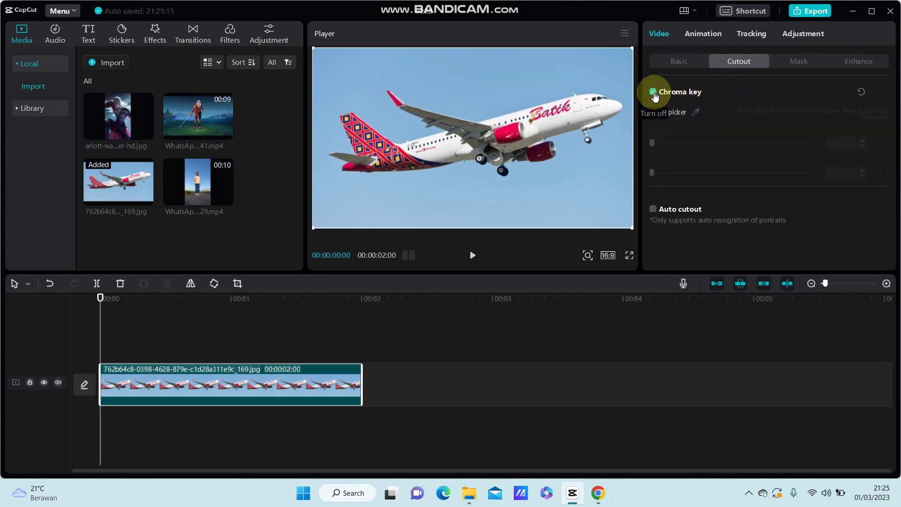
{"action": "left_click", "coordinate": [697, 112]}
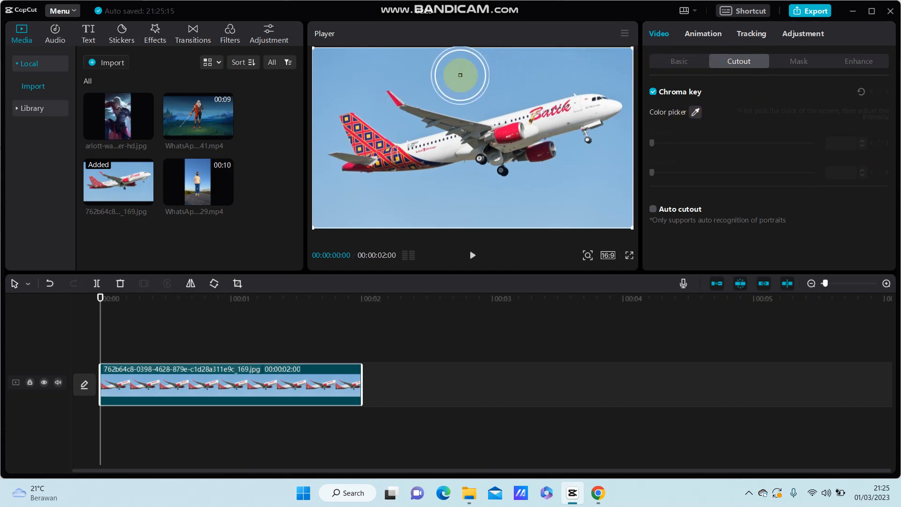
{"action": "left_click", "coordinate": [459, 75]}
Set keying Strength to 4 and Shadow to 100 so the sky disappears.
{"action": "left_click", "coordinate": [651, 144]}
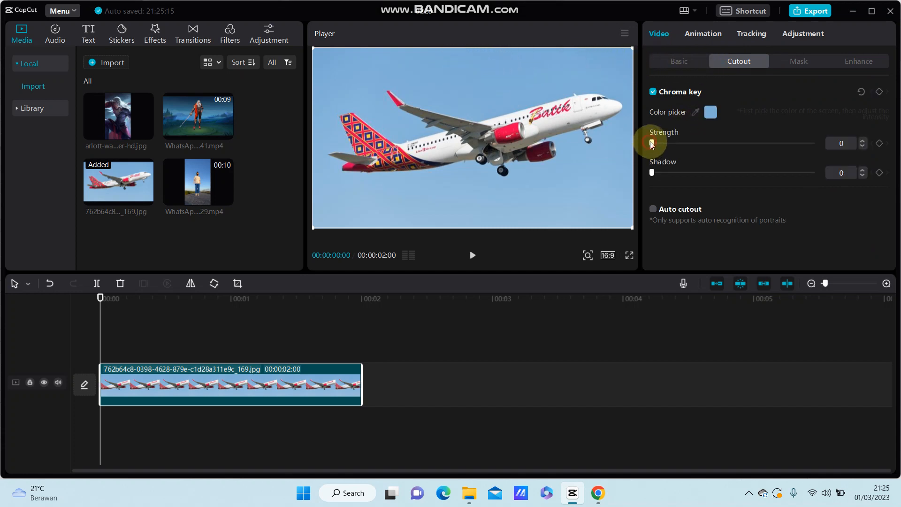
{"action": "left_click_drag", "start_coordinate": [652, 143], "coordinate": [657, 146]}
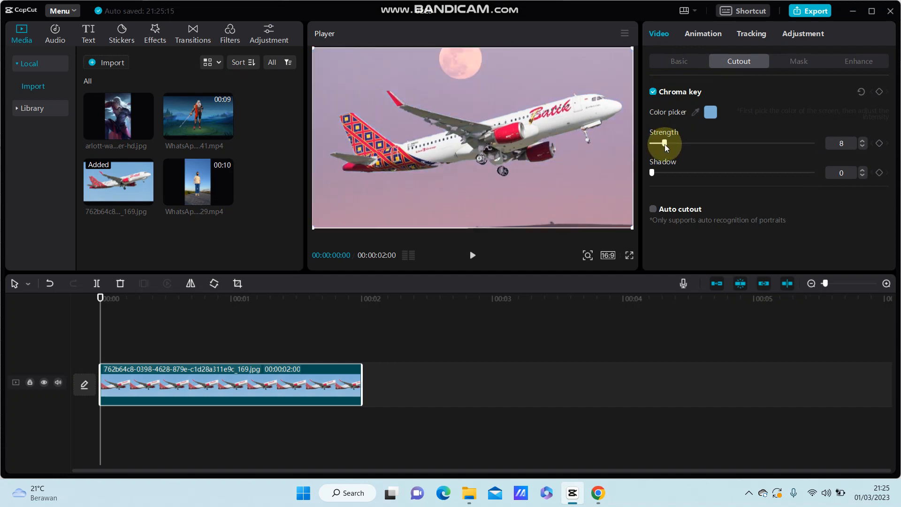
{"action": "left_click", "coordinate": [653, 173]}
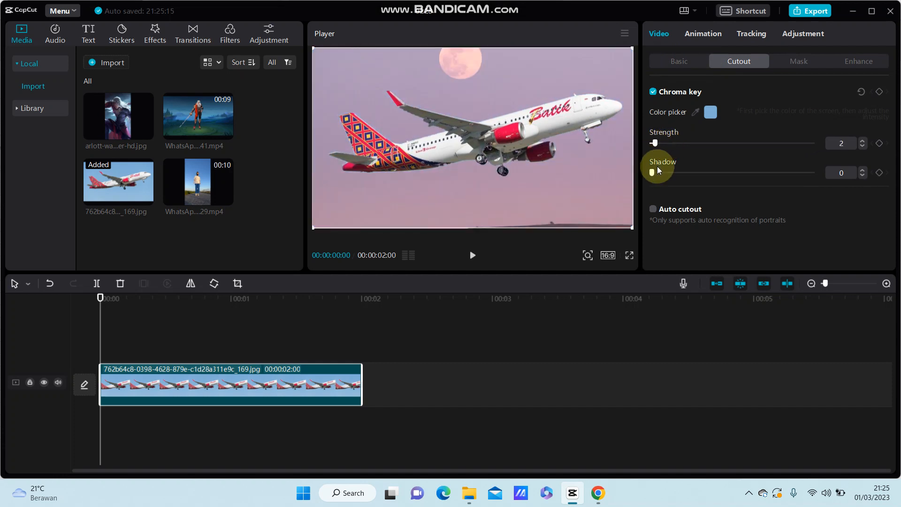
{"action": "left_click_drag", "start_coordinate": [654, 172], "coordinate": [815, 173]}
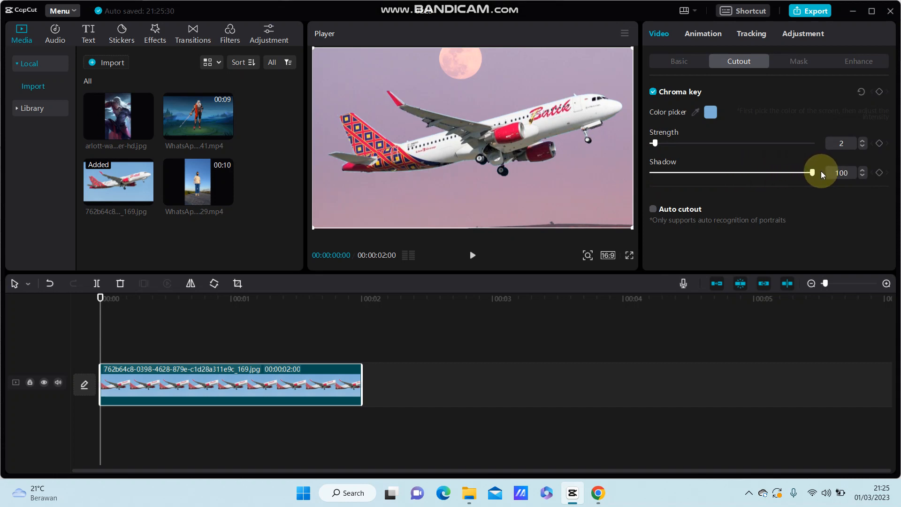
{"action": "left_click_drag", "start_coordinate": [655, 143], "coordinate": [659, 143]}
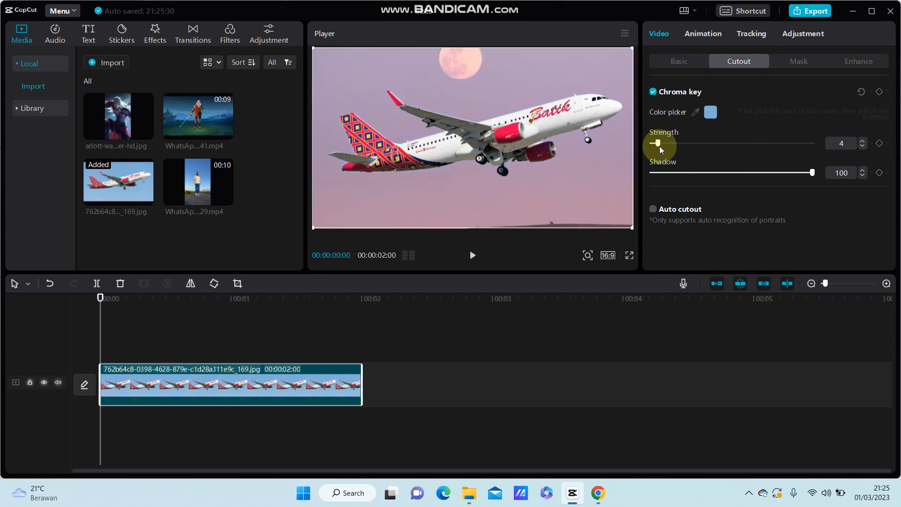
Shrink the airplane photo and move it toward the upper left of the player.
{"action": "left_click_drag", "start_coordinate": [632, 228], "coordinate": [556, 185]}
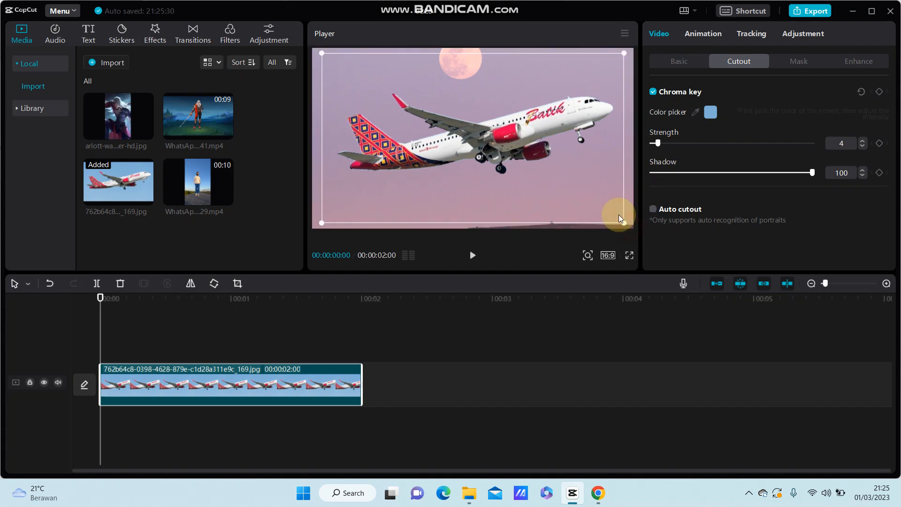
{"action": "left_click_drag", "start_coordinate": [535, 155], "coordinate": [471, 140]}
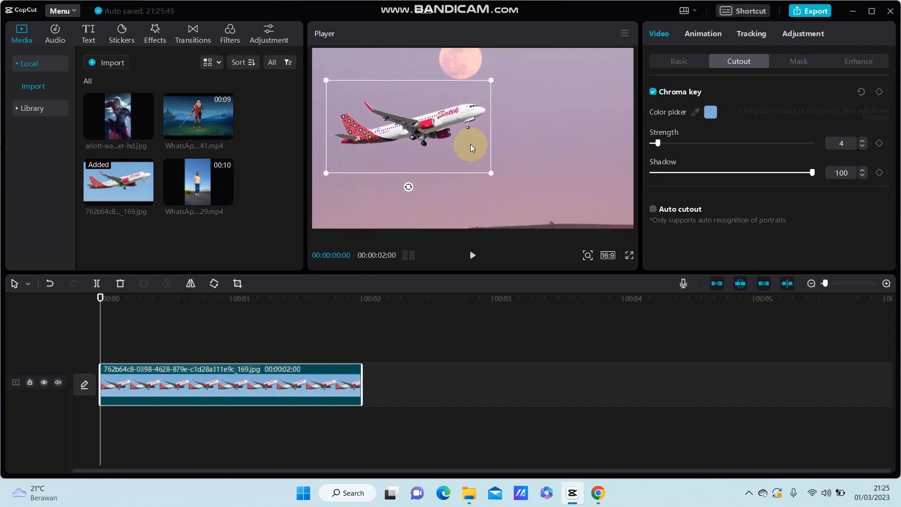
{"action": "left_click_drag", "start_coordinate": [470, 140], "coordinate": [468, 156]}
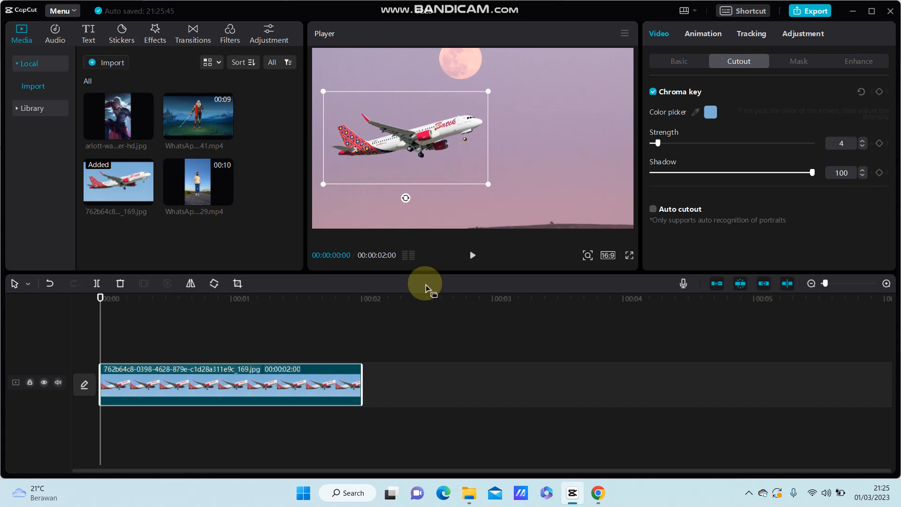
{"action": "left_click", "coordinate": [413, 308]}
{"action": "left_click", "coordinate": [204, 313]}
{"action": "left_click", "coordinate": [122, 317]}
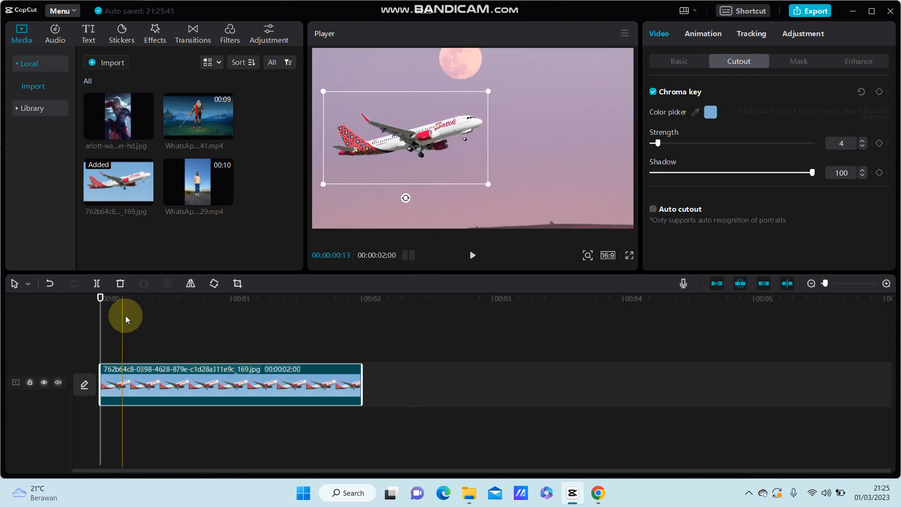